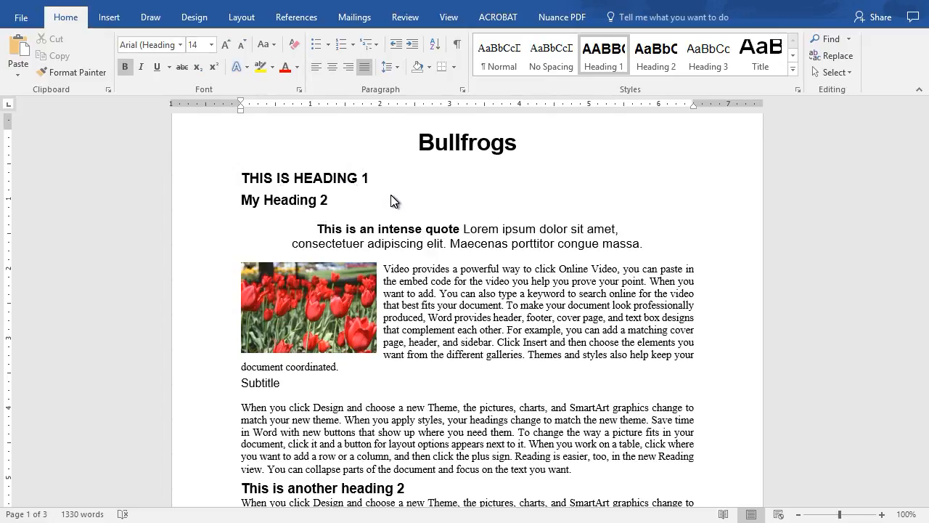
Step: Insert the built-in Sideline cover page at the start of the document
{"action": "scroll", "coordinate": [393, 210], "scroll_direction": "down", "scroll_amount": 5}
{"action": "scroll", "coordinate": [393, 216], "scroll_direction": "down", "scroll_amount": 5}
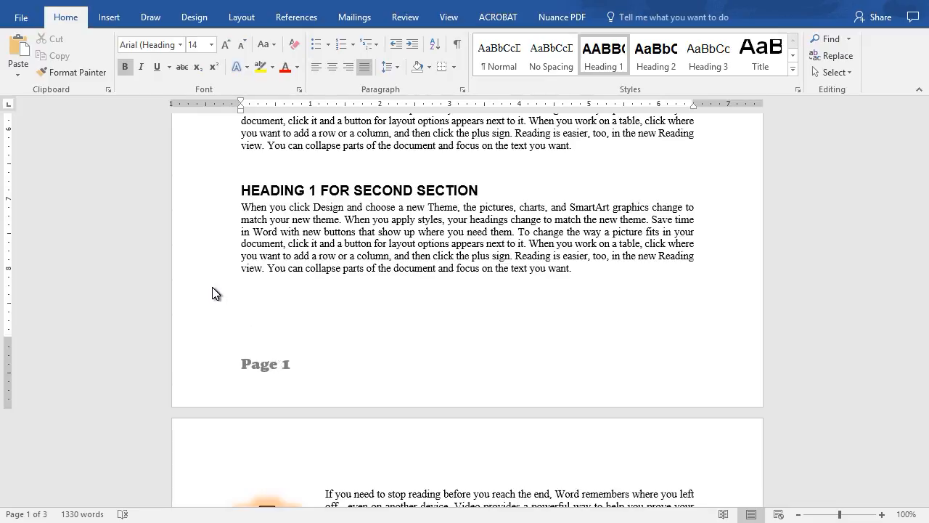
{"action": "scroll", "coordinate": [212, 293], "scroll_direction": "up", "scroll_amount": 12}
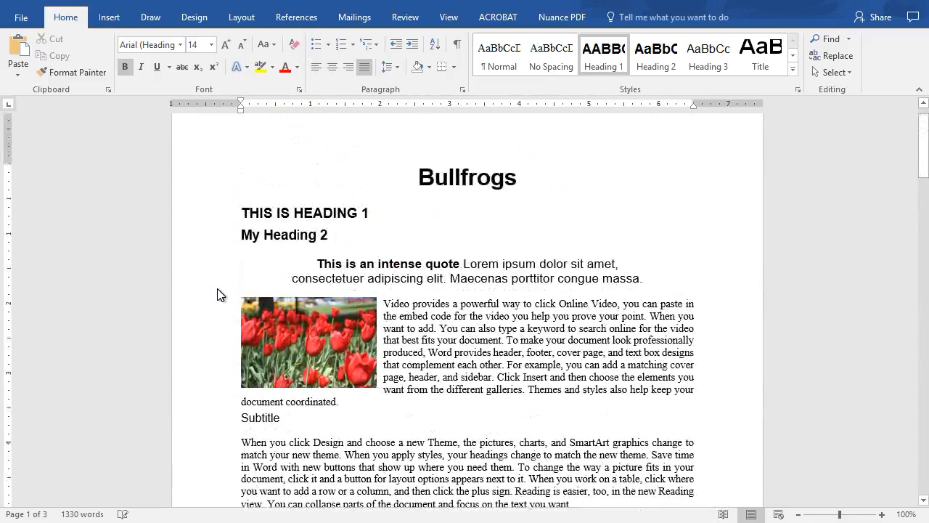
{"action": "left_click", "coordinate": [110, 21]}
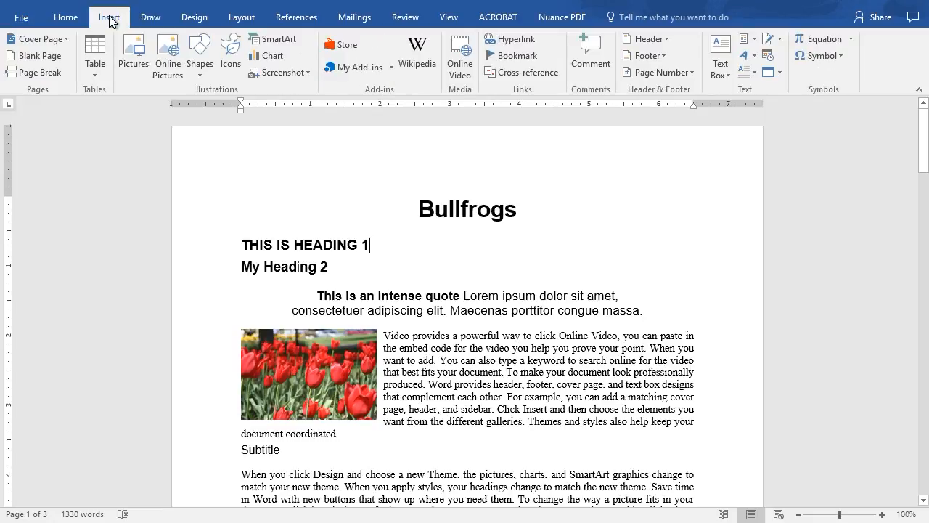
{"action": "left_click", "coordinate": [47, 40]}
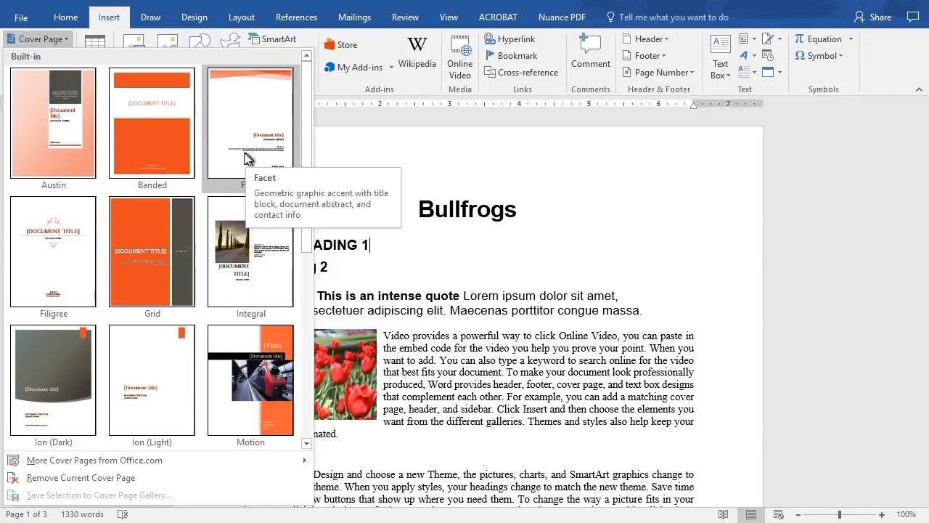
{"action": "scroll", "coordinate": [216, 310], "scroll_direction": "down", "scroll_amount": 3}
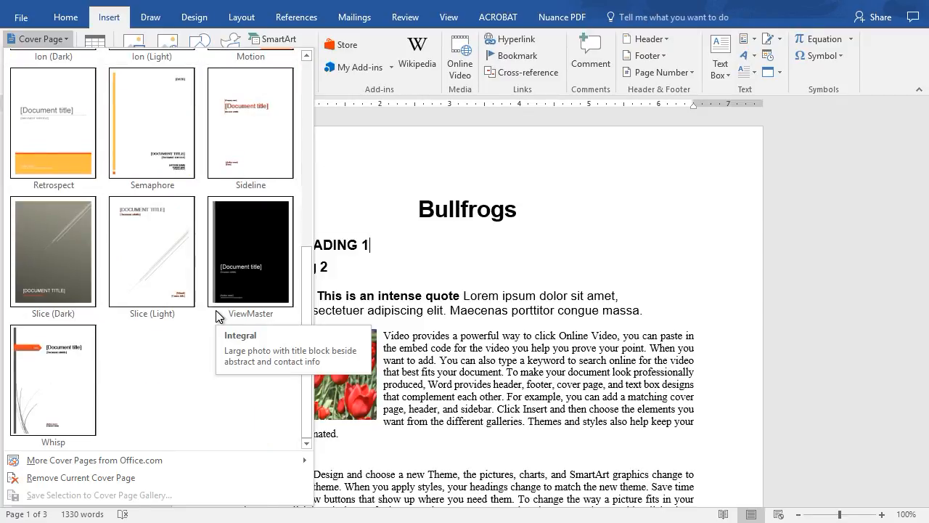
{"action": "mouse_move", "coordinate": [119, 458]}
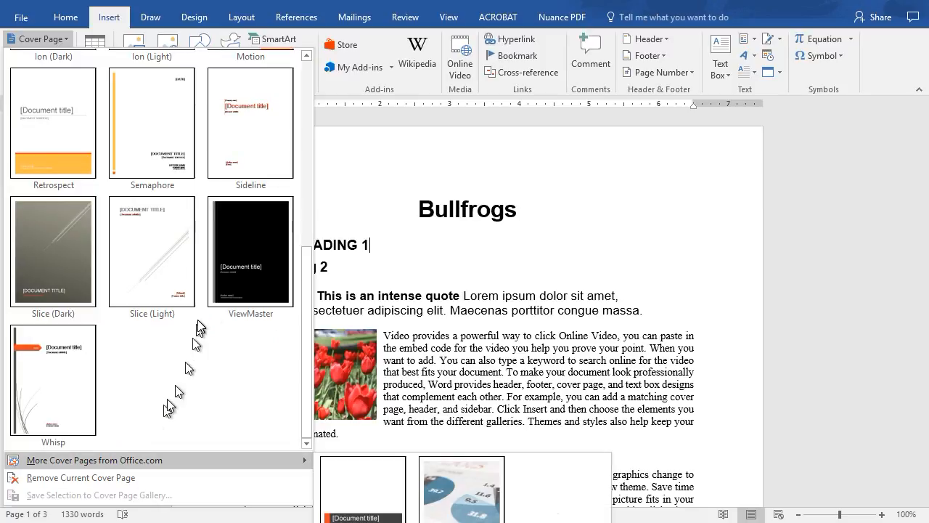
{"action": "left_click", "coordinate": [249, 127]}
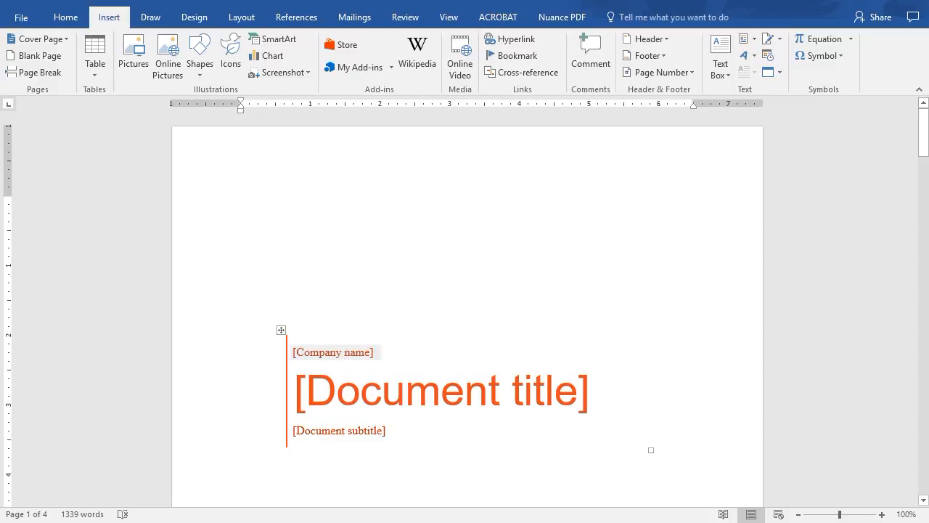
Step: Fill in the cover page's company name as "ABC Films"
{"action": "left_click", "coordinate": [352, 354]}
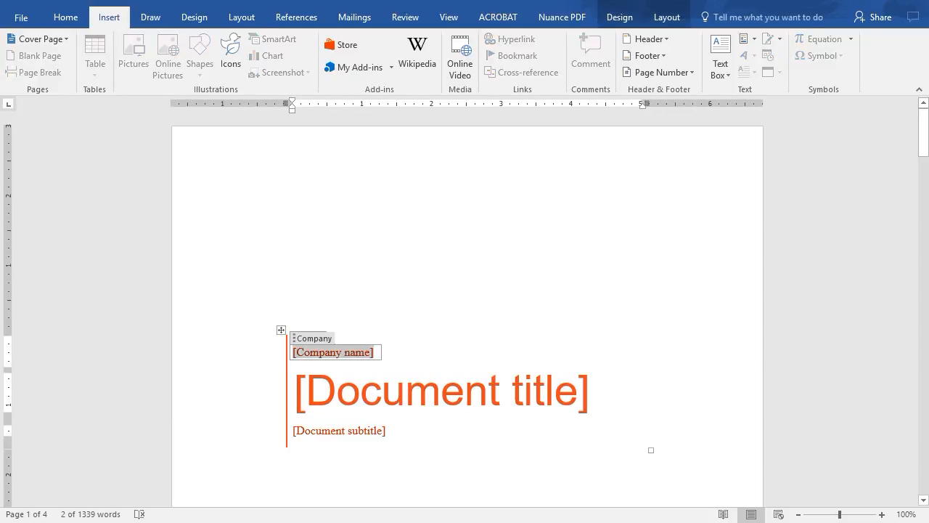
{"action": "type", "text": "ABC"}
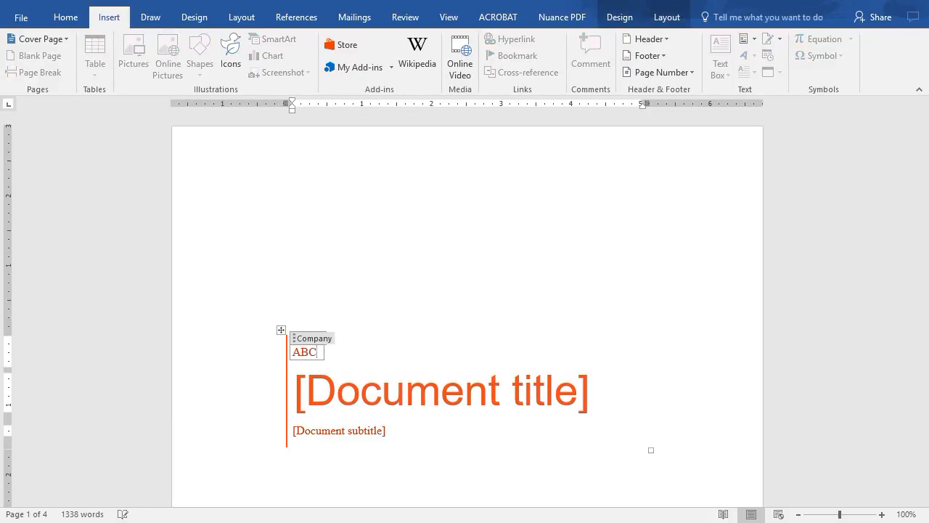
{"action": "type", "text": " Films"}
{"action": "key", "text": "Tab"}
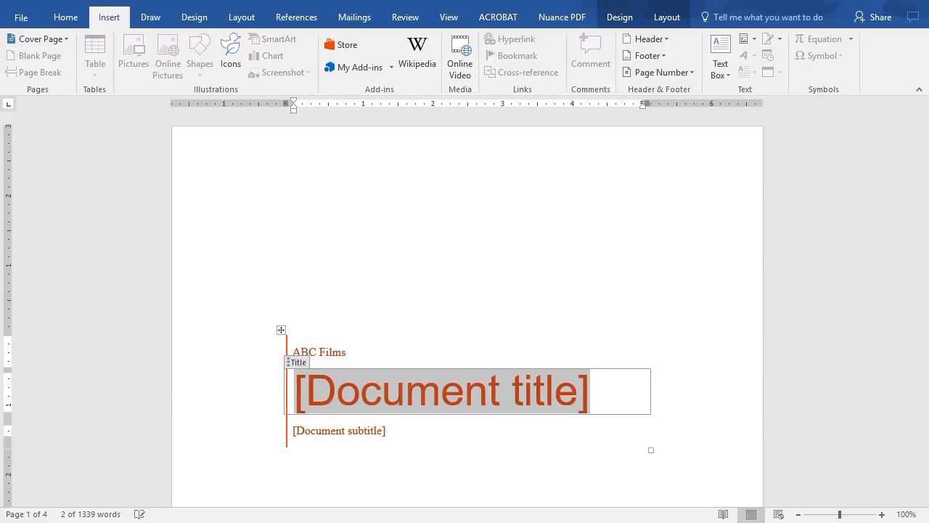
Step: Set the cover page's document title to "Bullfrogs" and its subtitle to "Lives of bullfrogs"
{"action": "type", "text": "Bullfro"}
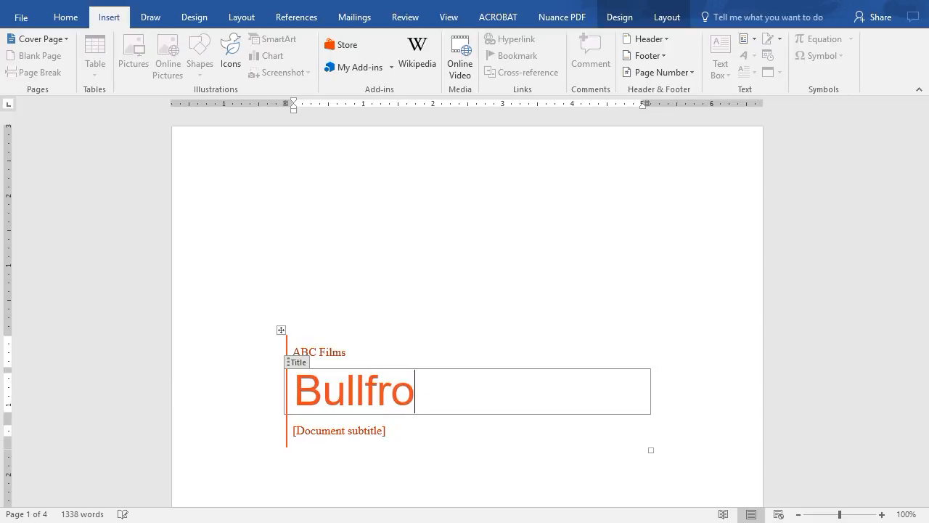
{"action": "type", "text": "gs"}
{"action": "key", "text": "Tab"}
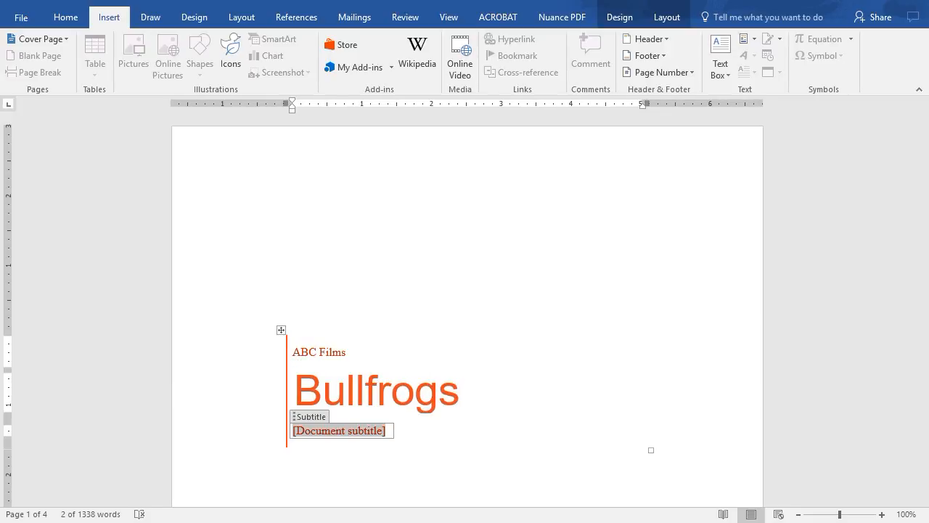
{"action": "type", "text": "Lives of bullfrogs"}
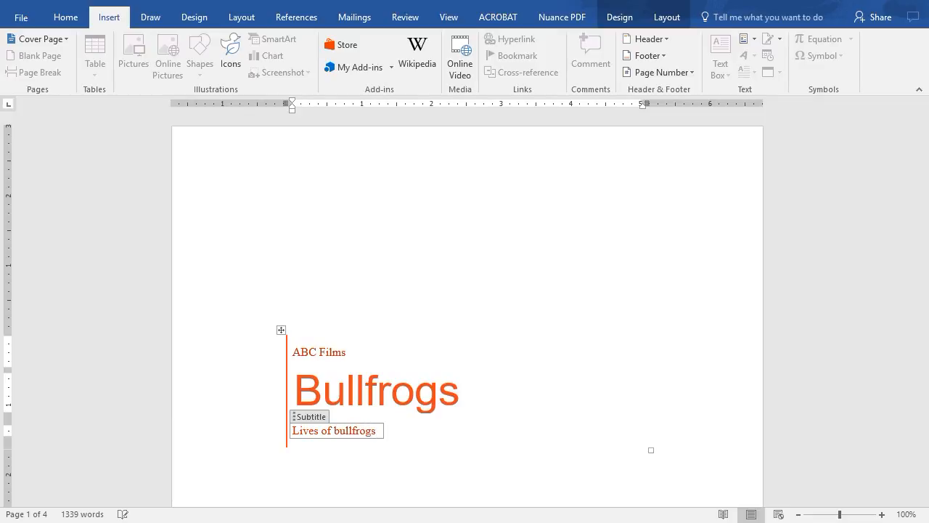
{"action": "key", "text": "Tab"}
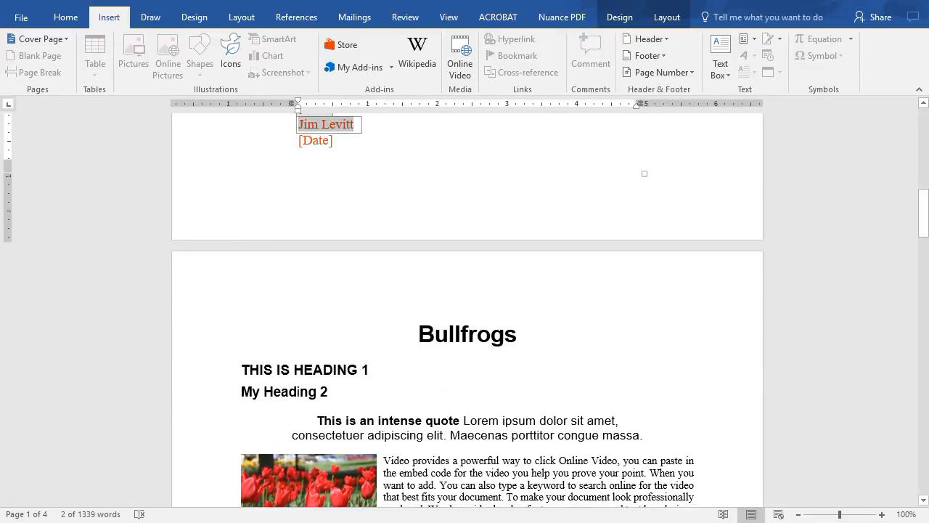
Step: Replace the author on the cover page with the new author's full name
{"action": "type", "text": "Fred Fllin"}
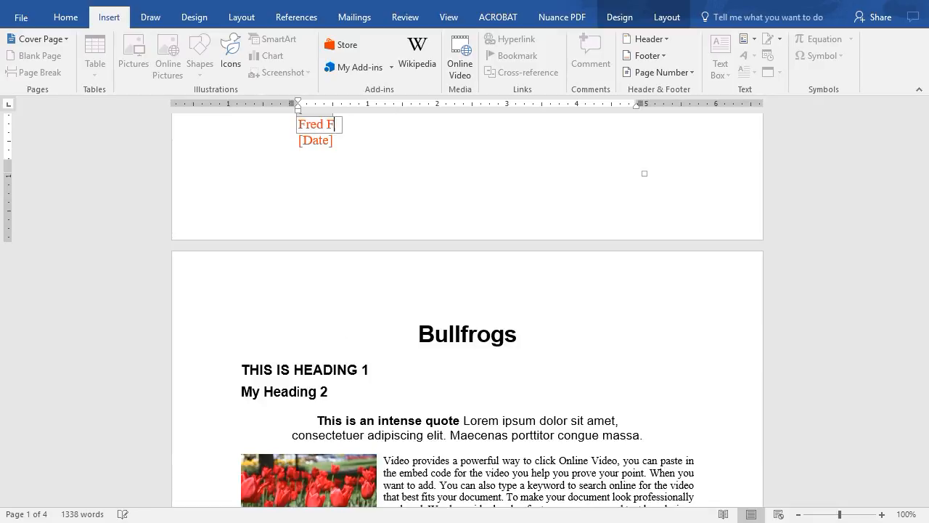
{"action": "key", "text": "BackSpace"}
{"action": "key", "text": "BackSpace"}
{"action": "key", "text": "BackSpace"}
{"action": "type", "text": "intstone"}
{"action": "key", "text": "Tab"}
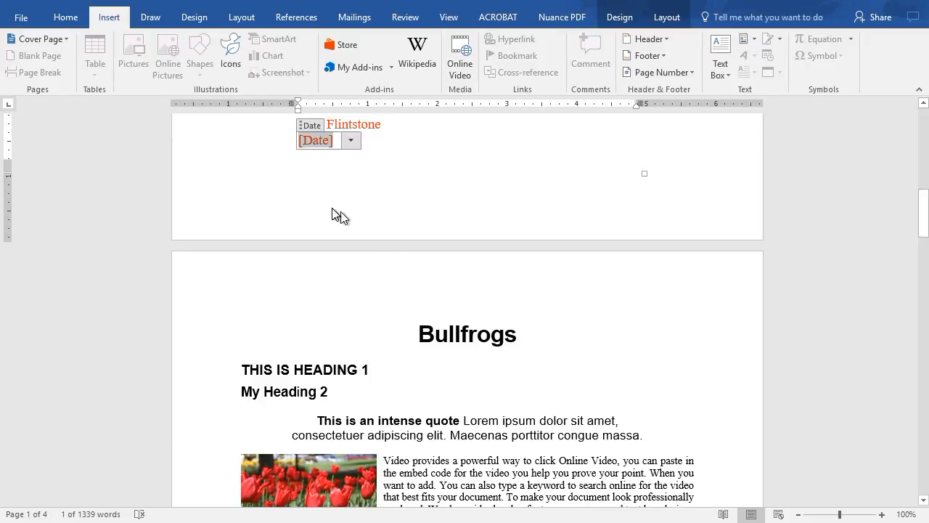
Step: Set the cover page's date to February 25, 2017 using the calendar
{"action": "left_click", "coordinate": [350, 141]}
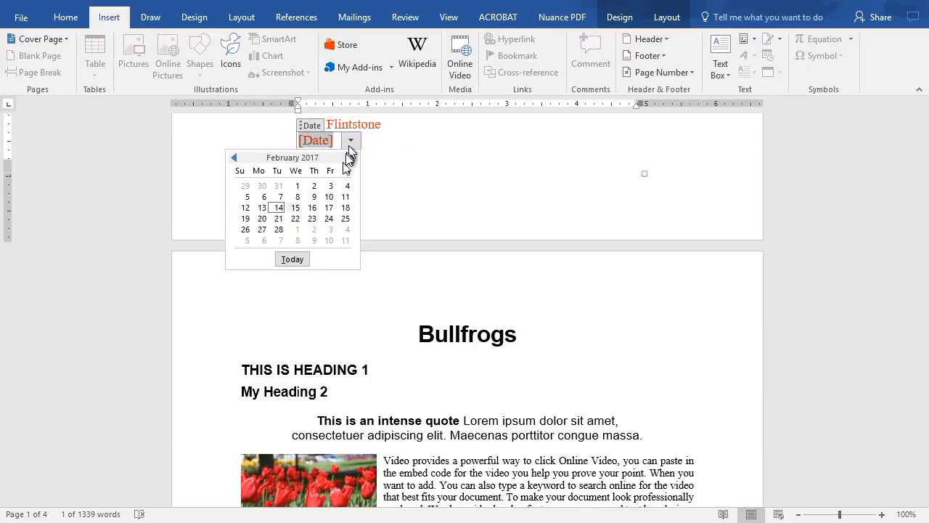
{"action": "left_click", "coordinate": [346, 218]}
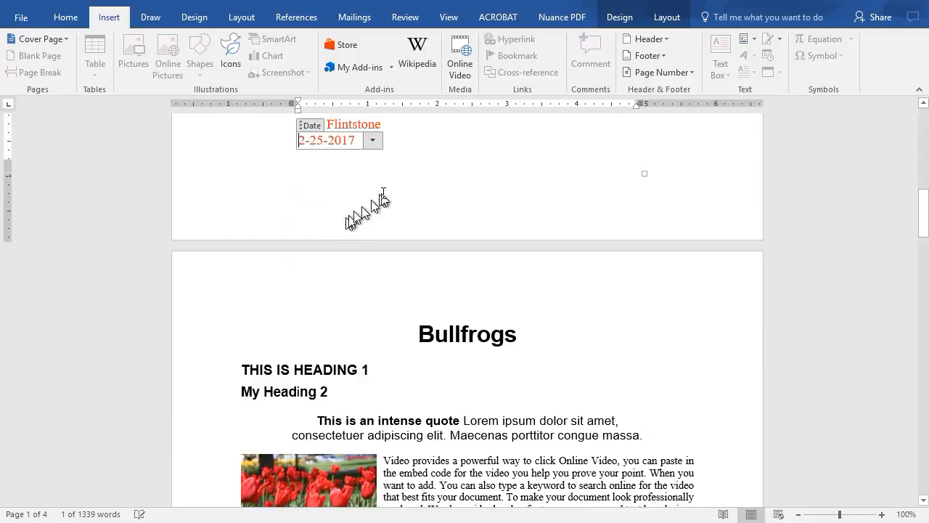
{"action": "double_click", "coordinate": [376, 280]}
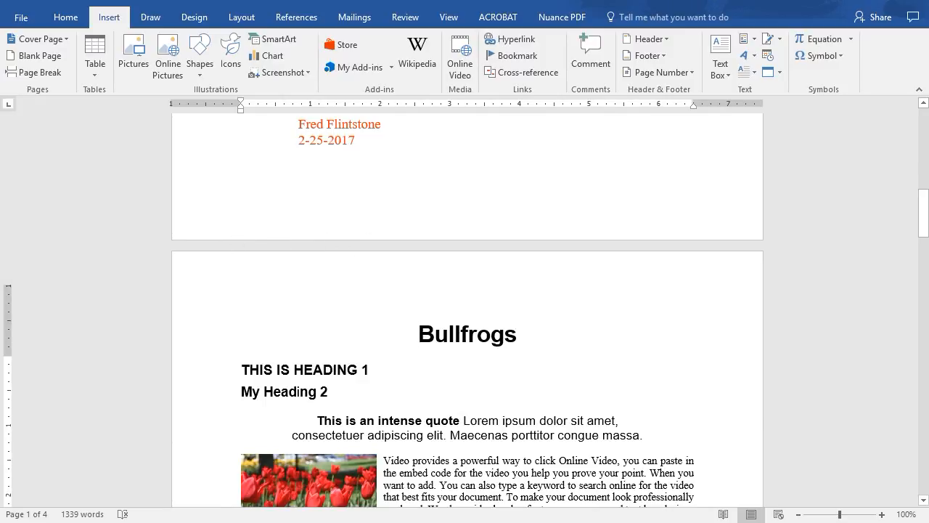
Step: Review the completed cover page and remove it from the document
{"action": "scroll", "coordinate": [406, 217], "scroll_direction": "up", "scroll_amount": 5}
{"action": "scroll", "coordinate": [408, 215], "scroll_direction": "up", "scroll_amount": 8}
{"action": "scroll", "coordinate": [399, 231], "scroll_direction": "down", "scroll_amount": 8}
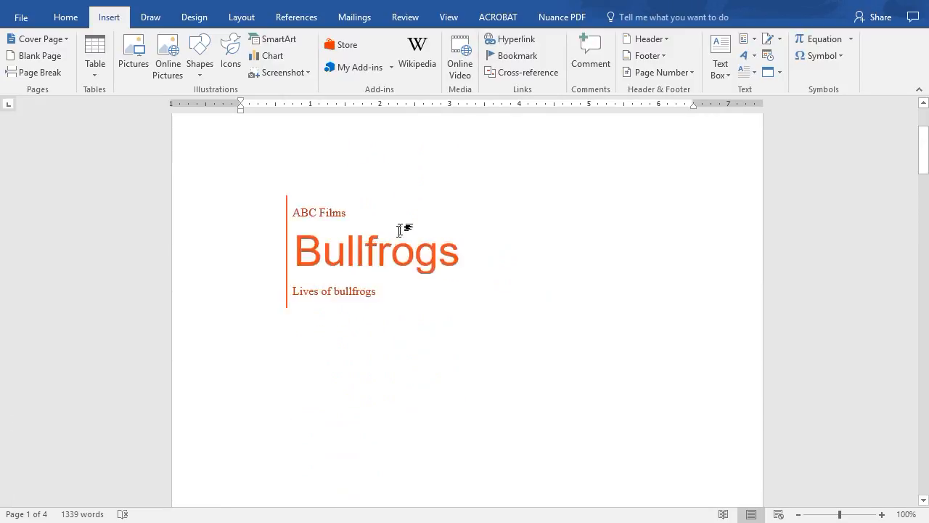
{"action": "scroll", "coordinate": [399, 231], "scroll_direction": "down", "scroll_amount": 15}
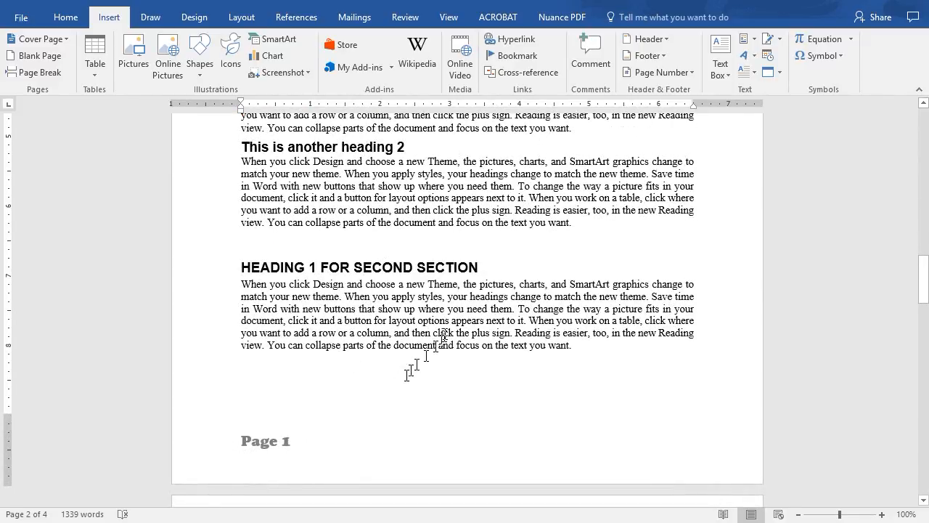
{"action": "scroll", "coordinate": [441, 327], "scroll_direction": "up", "scroll_amount": 15}
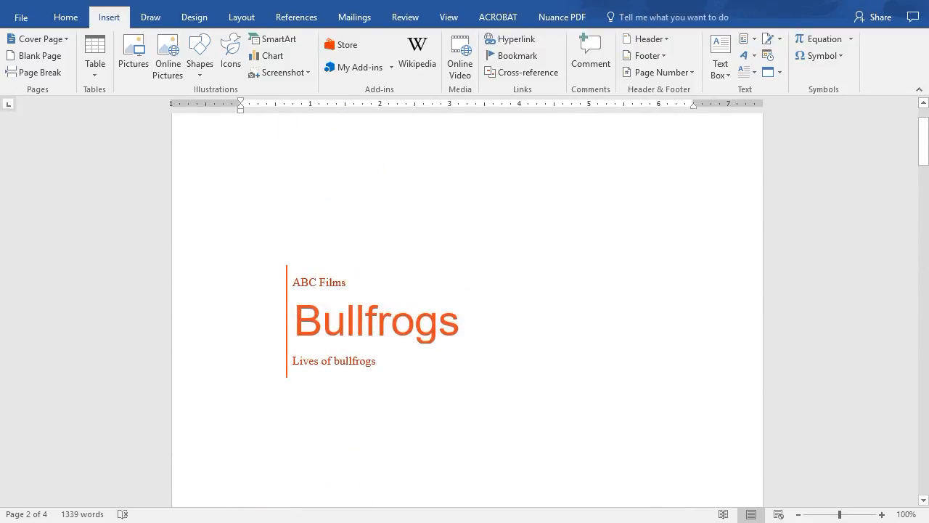
{"action": "left_click", "coordinate": [43, 39]}
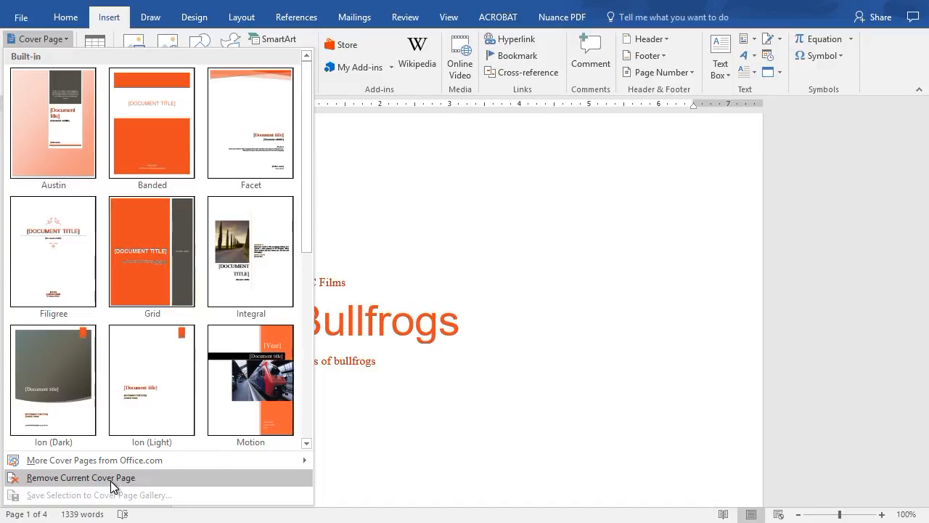
{"action": "left_click", "coordinate": [113, 485]}
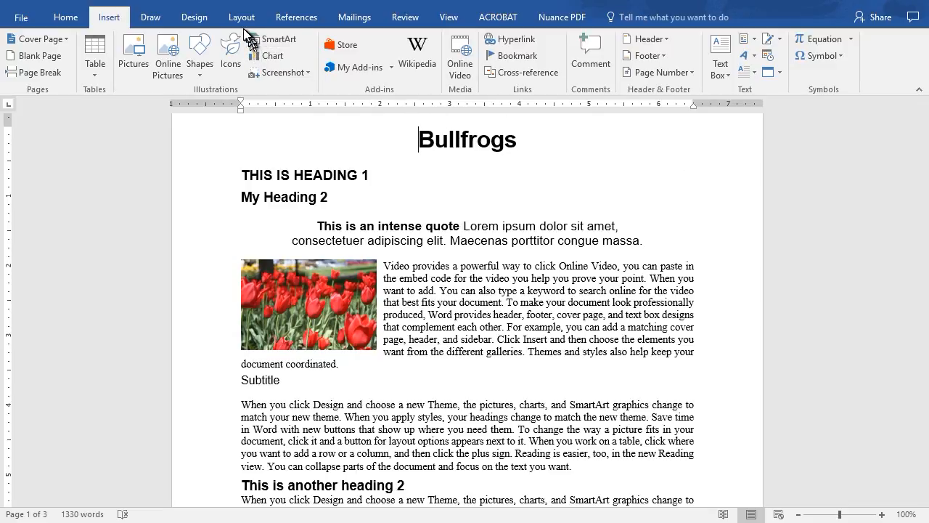
Step: Apply the built-in DRAFT 1 watermark to the document's pages
{"action": "left_click", "coordinate": [194, 19]}
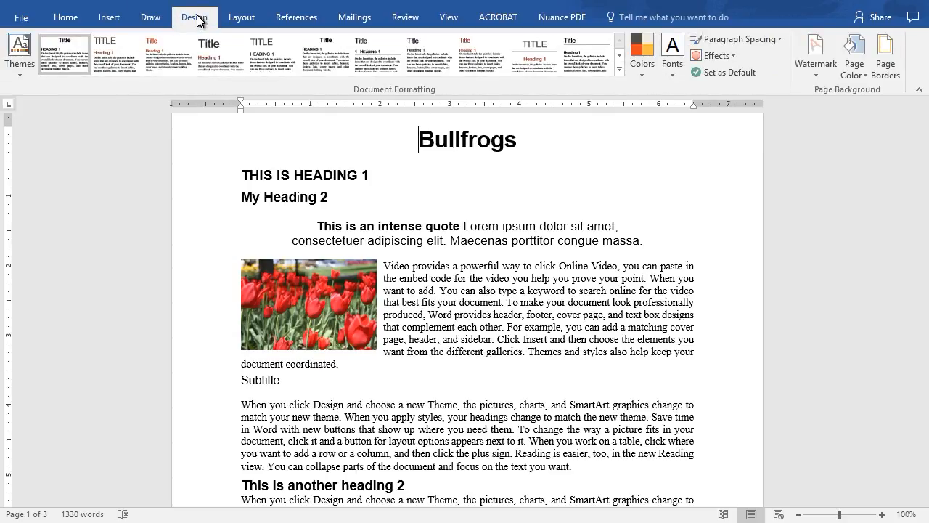
{"action": "left_click", "coordinate": [818, 56]}
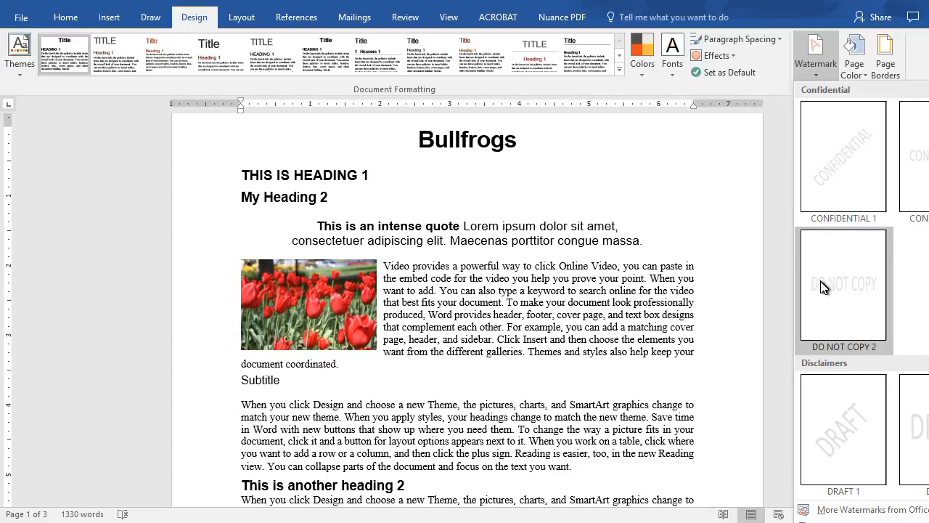
{"action": "left_click", "coordinate": [840, 434]}
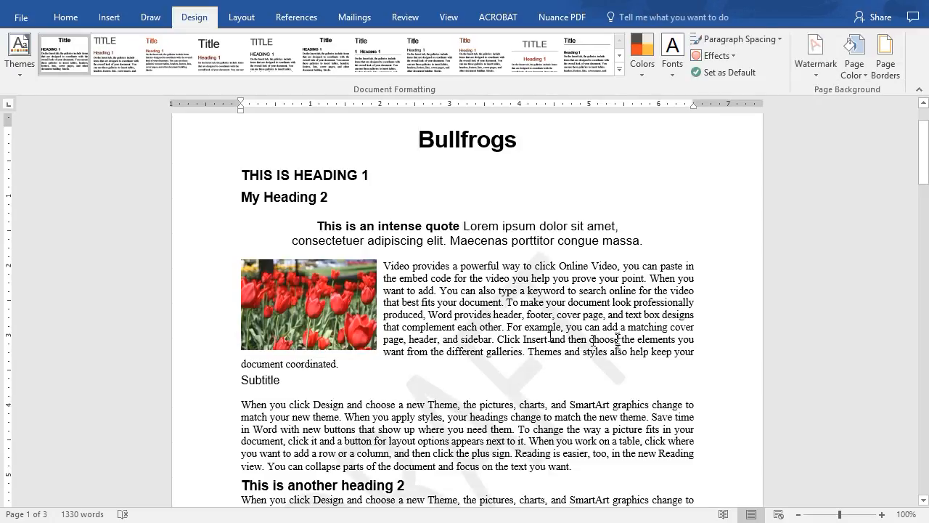
Step: Check the DRAFT watermark across the pages and remove it from the document
{"action": "scroll", "coordinate": [617, 338], "scroll_direction": "down", "scroll_amount": 5}
{"action": "scroll", "coordinate": [617, 339], "scroll_direction": "down", "scroll_amount": 14}
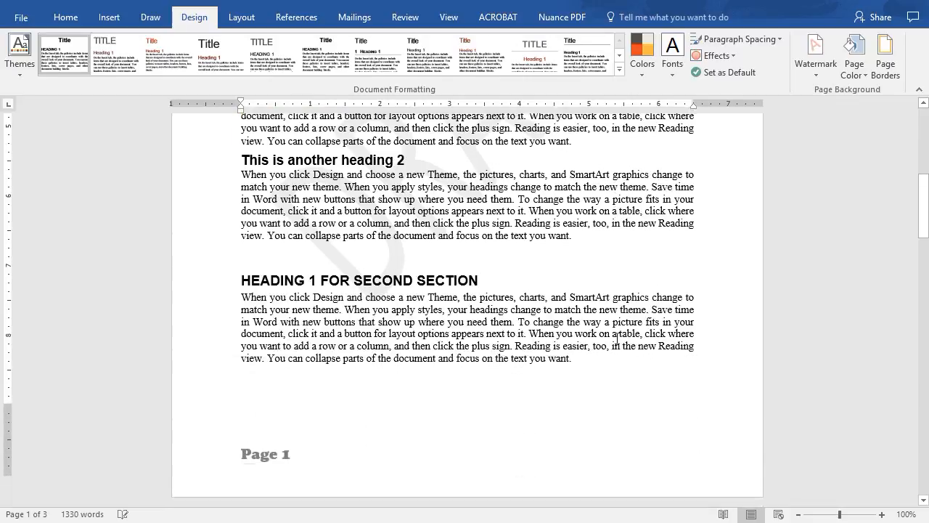
{"action": "scroll", "coordinate": [467, 323], "scroll_direction": "down", "scroll_amount": 6}
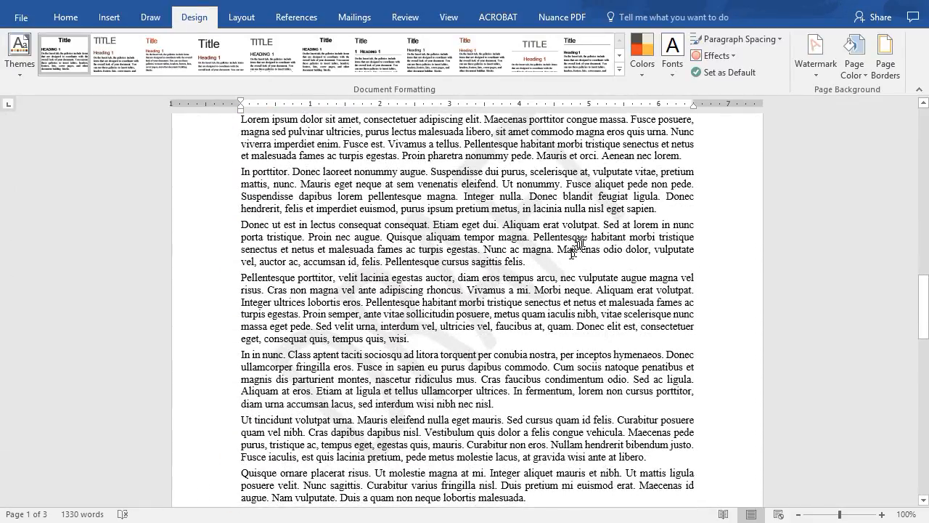
{"action": "scroll", "coordinate": [537, 258], "scroll_direction": "up", "scroll_amount": 5}
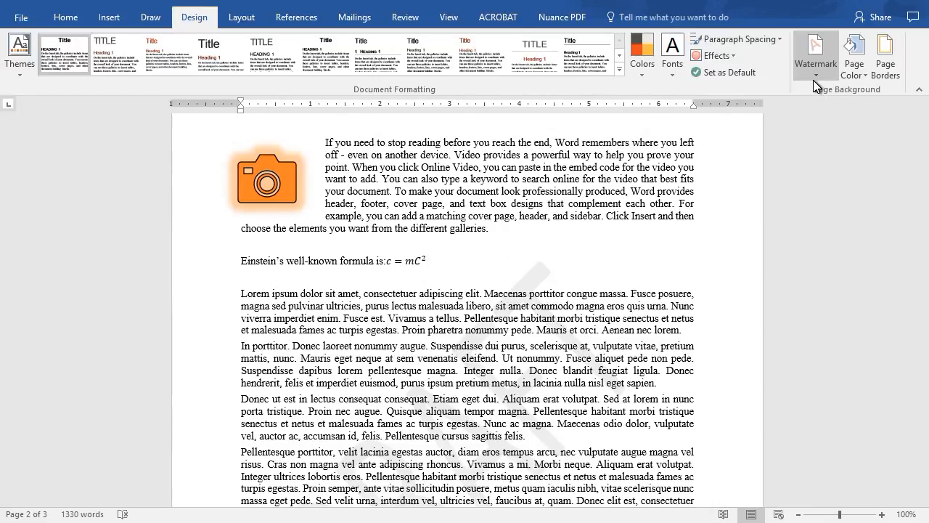
{"action": "left_click", "coordinate": [813, 48]}
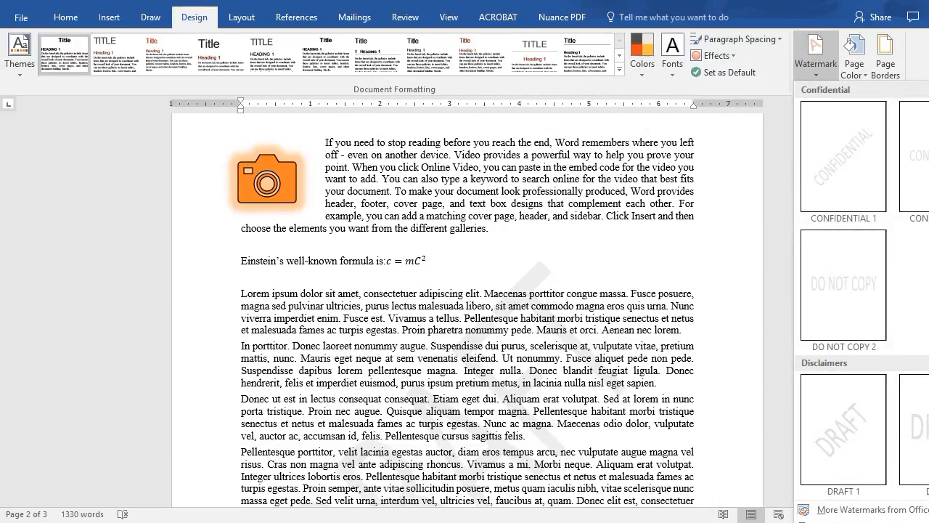
{"action": "left_click", "coordinate": [849, 521]}
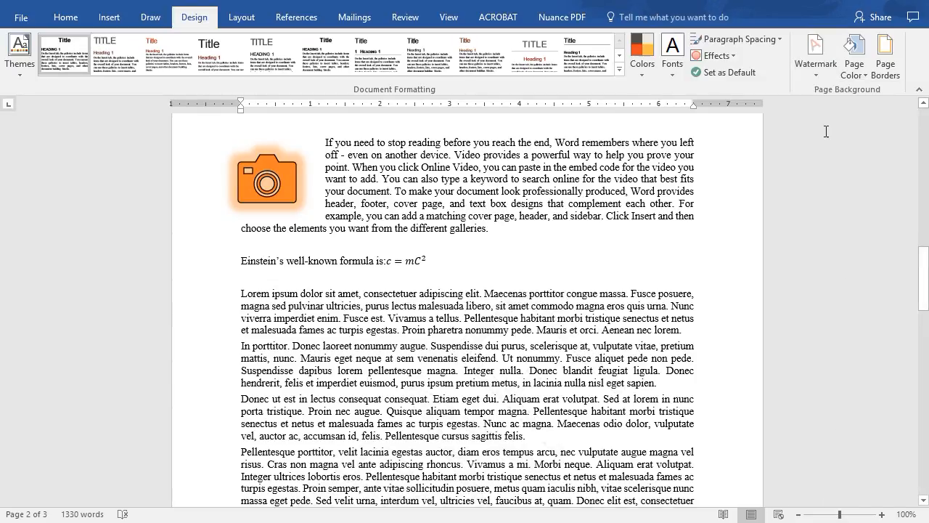
Step: Set up a custom text watermark for the document with the text "Made in the USA"
{"action": "left_click", "coordinate": [817, 62]}
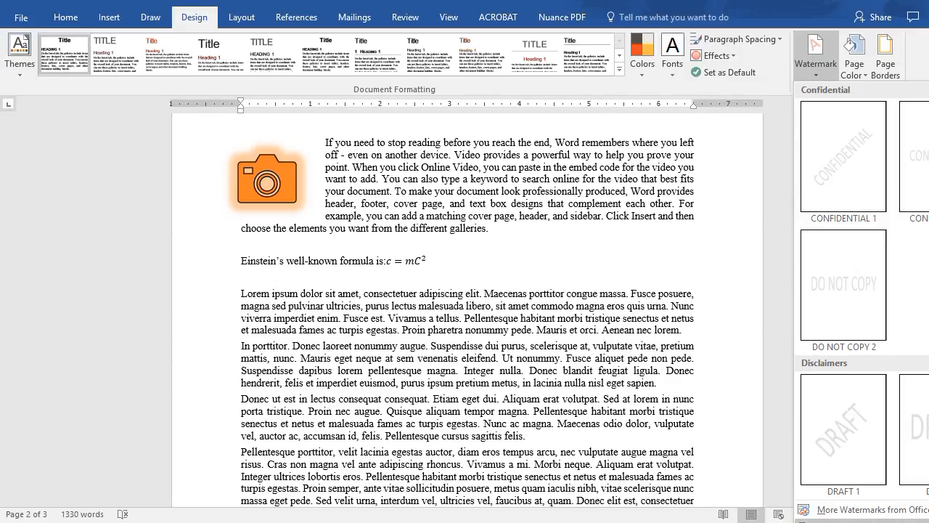
{"action": "left_click", "coordinate": [838, 520]}
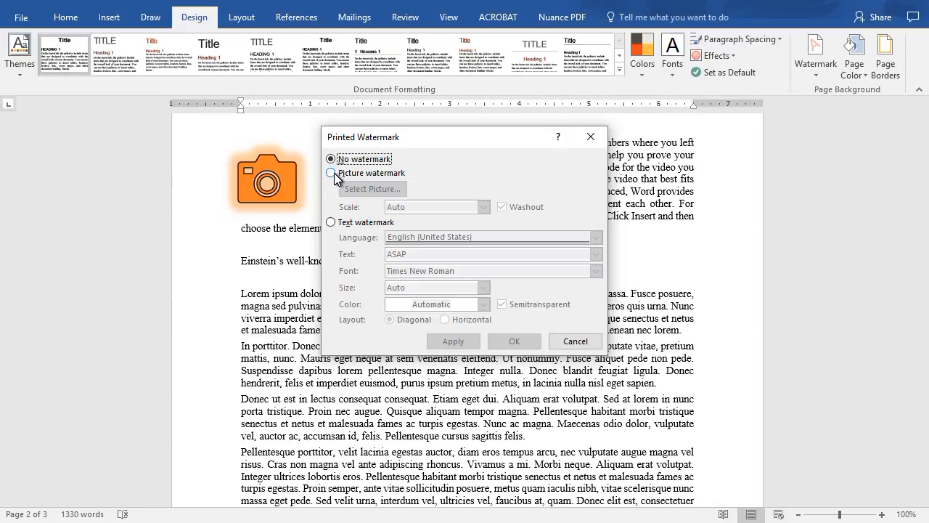
{"action": "left_click", "coordinate": [331, 222]}
{"action": "left_click", "coordinate": [404, 254]}
{"action": "double_click", "coordinate": [405, 254]}
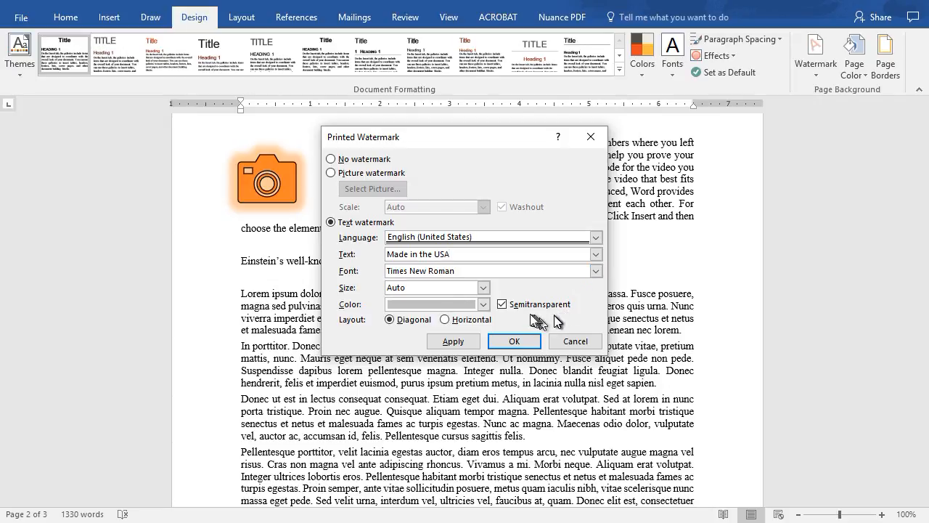
Step: Set the watermark's color to the dark orange-red theme shade and keep its size on Auto
{"action": "left_click", "coordinate": [482, 305]}
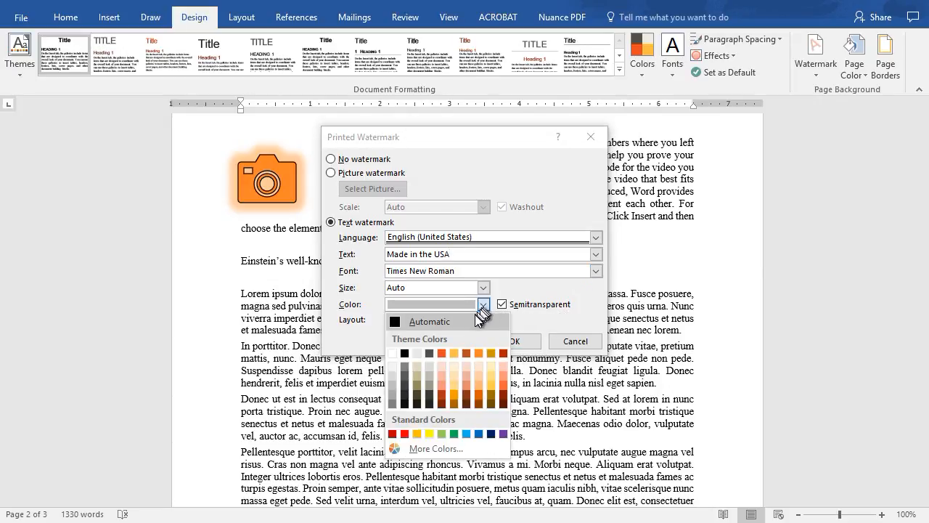
{"action": "left_click", "coordinate": [444, 391]}
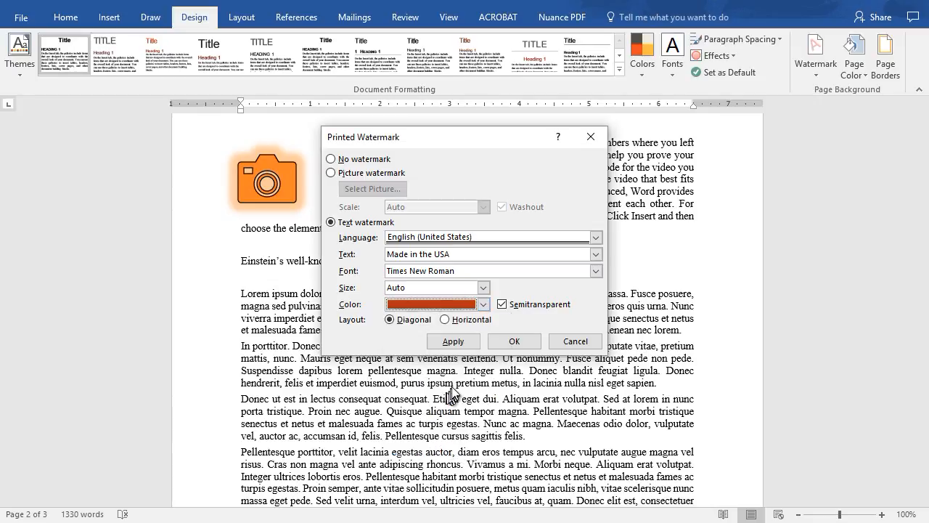
{"action": "left_click", "coordinate": [483, 289]}
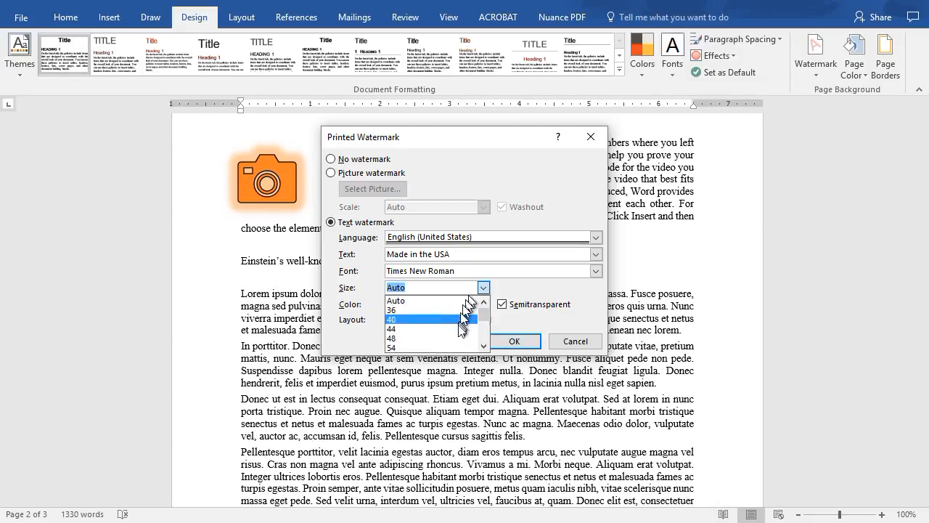
{"action": "left_click", "coordinate": [462, 303]}
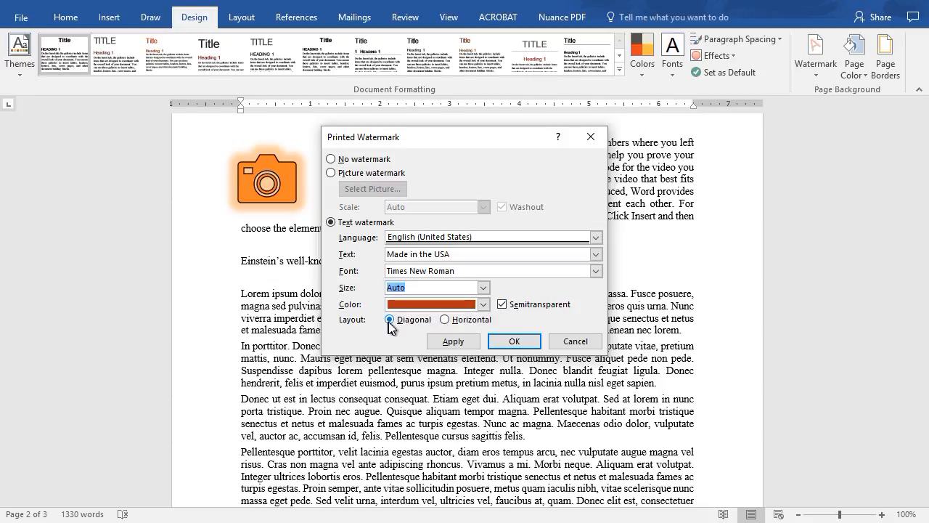
Step: Apply the text watermark with a Horizontal layout and check it across the document's pages
{"action": "left_click", "coordinate": [445, 321]}
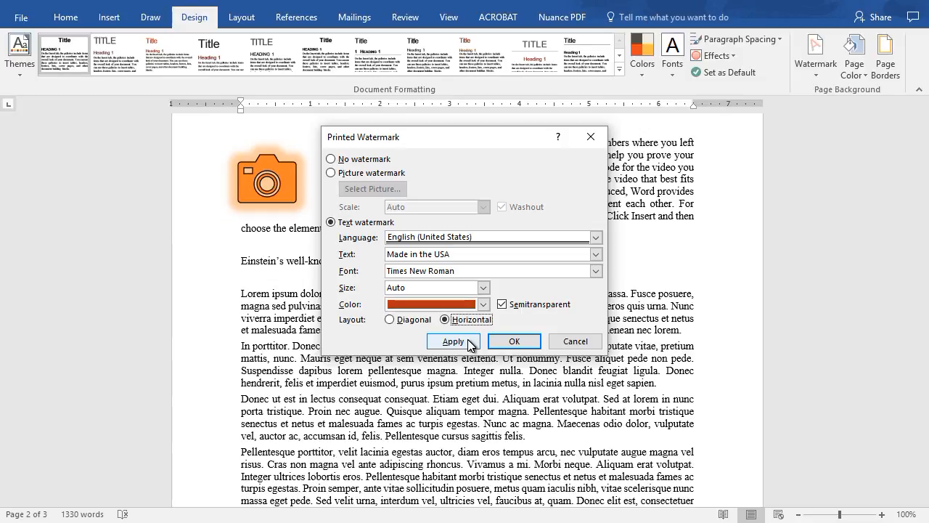
{"action": "left_click", "coordinate": [453, 341]}
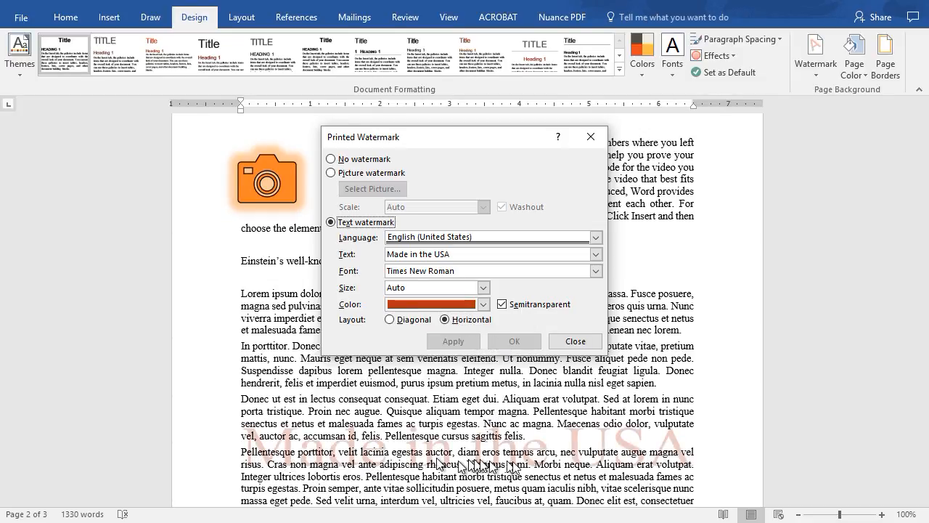
{"action": "left_click", "coordinate": [576, 340]}
{"action": "scroll", "coordinate": [579, 344], "scroll_direction": "down", "scroll_amount": 8}
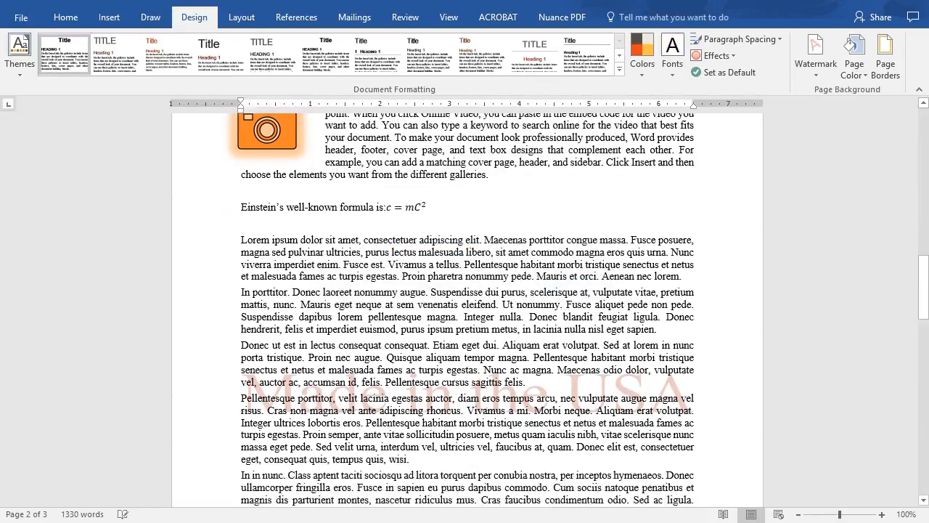
{"action": "scroll", "coordinate": [579, 344], "scroll_direction": "down", "scroll_amount": 15}
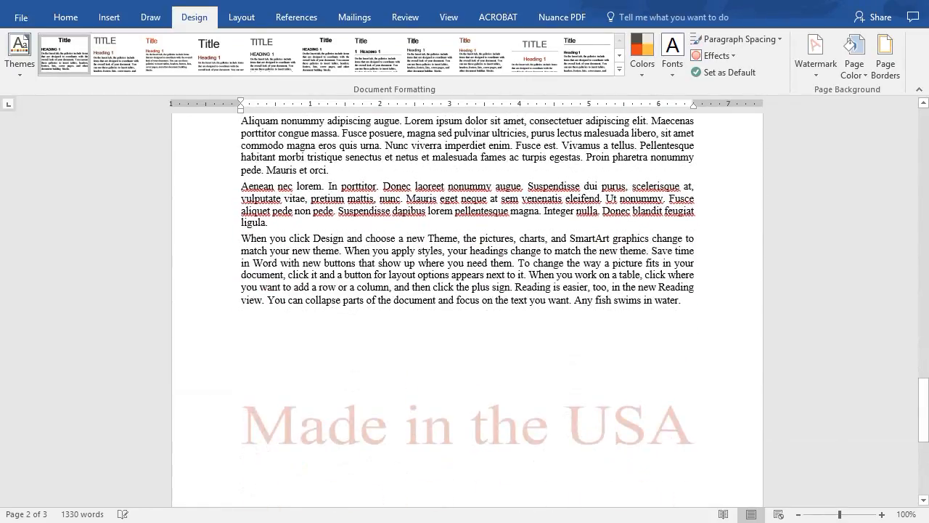
{"action": "scroll", "coordinate": [578, 344], "scroll_direction": "down", "scroll_amount": 3}
{"action": "scroll", "coordinate": [578, 344], "scroll_direction": "up", "scroll_amount": 20}
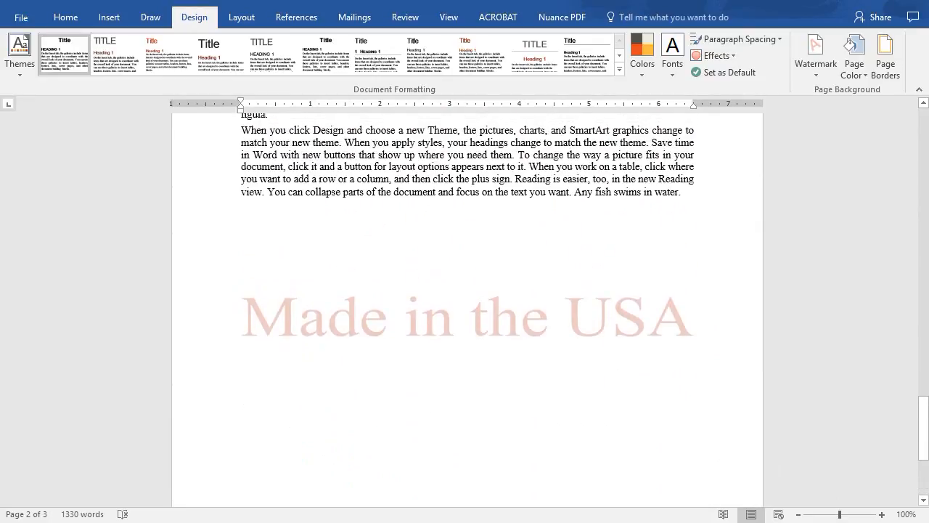